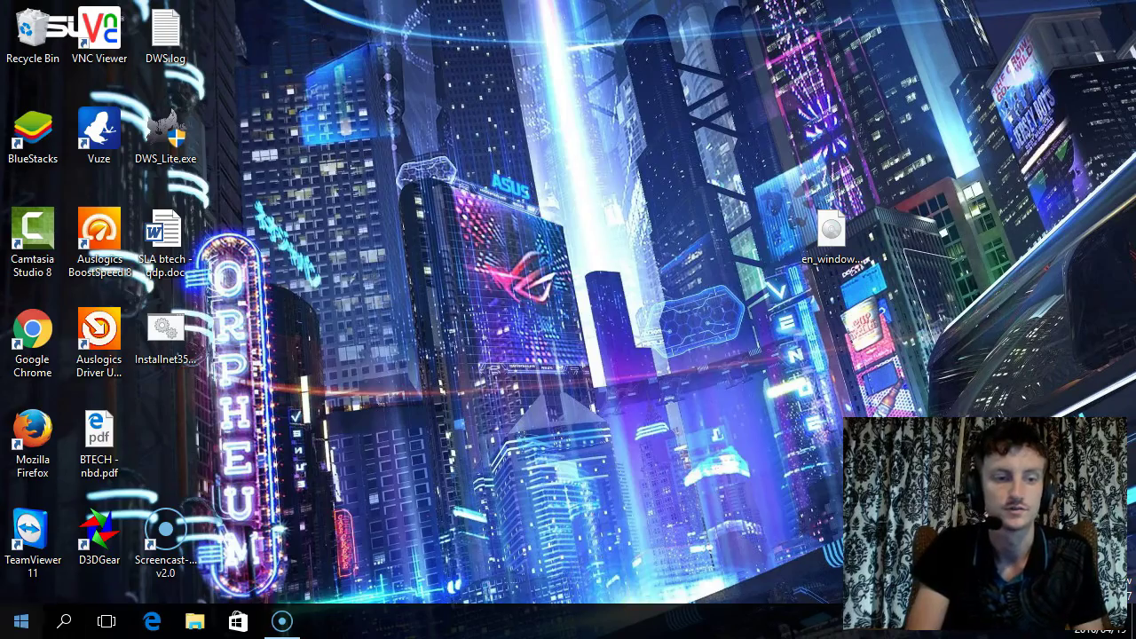
Search for 'control' and open Control Panel.
click(21, 622)
click(21, 621)
text(controsl)
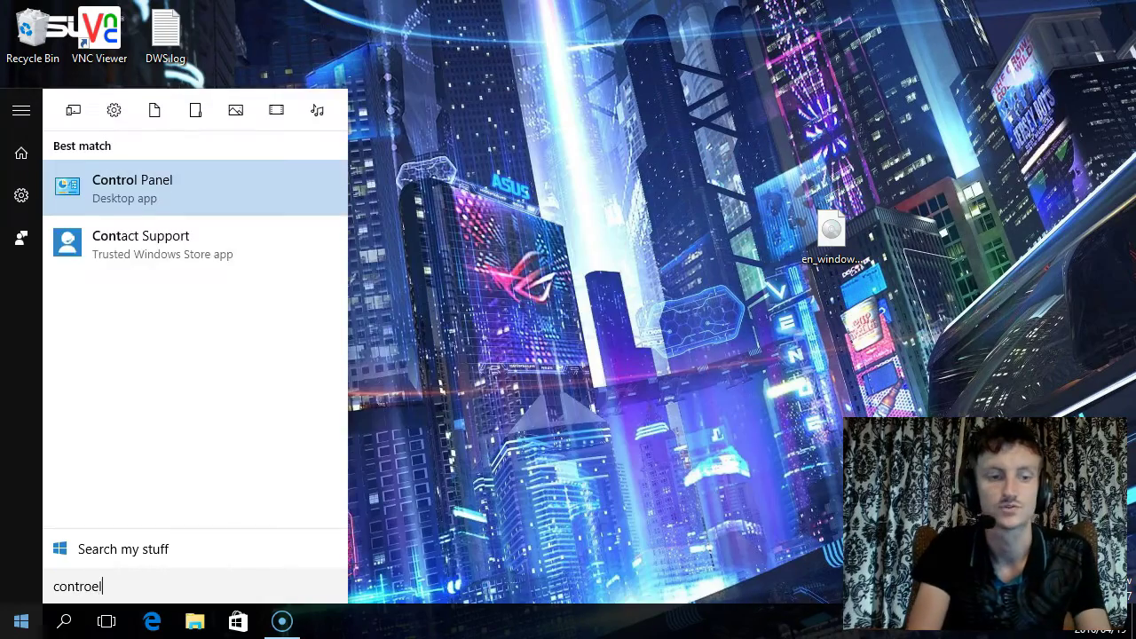
key(BackSpace)
key(BackSpace)
text(l)
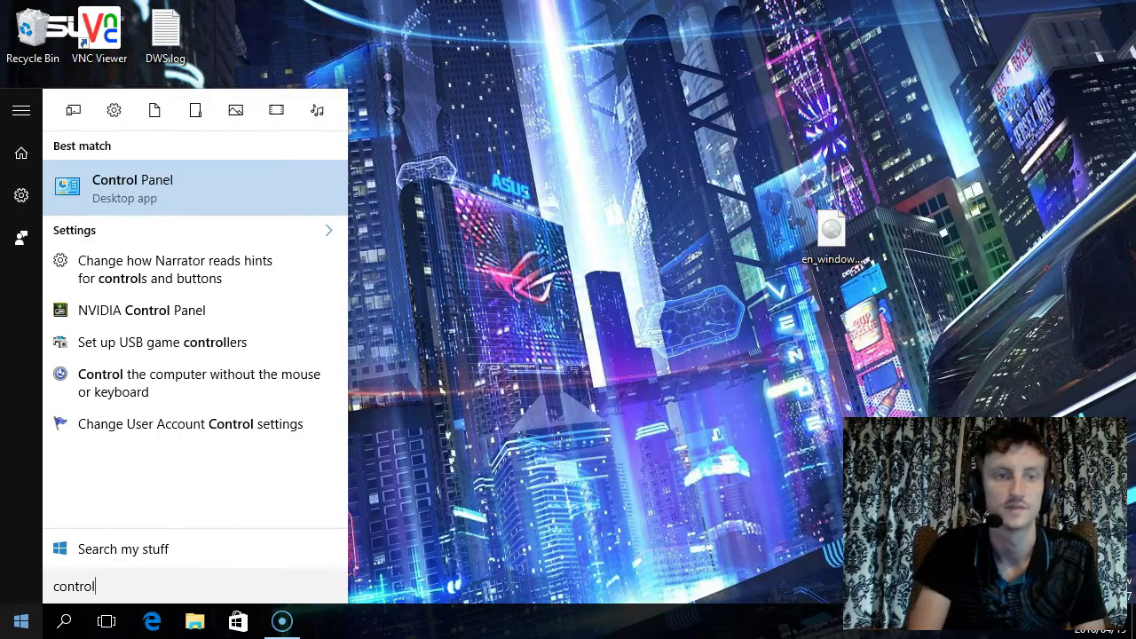
click(138, 196)
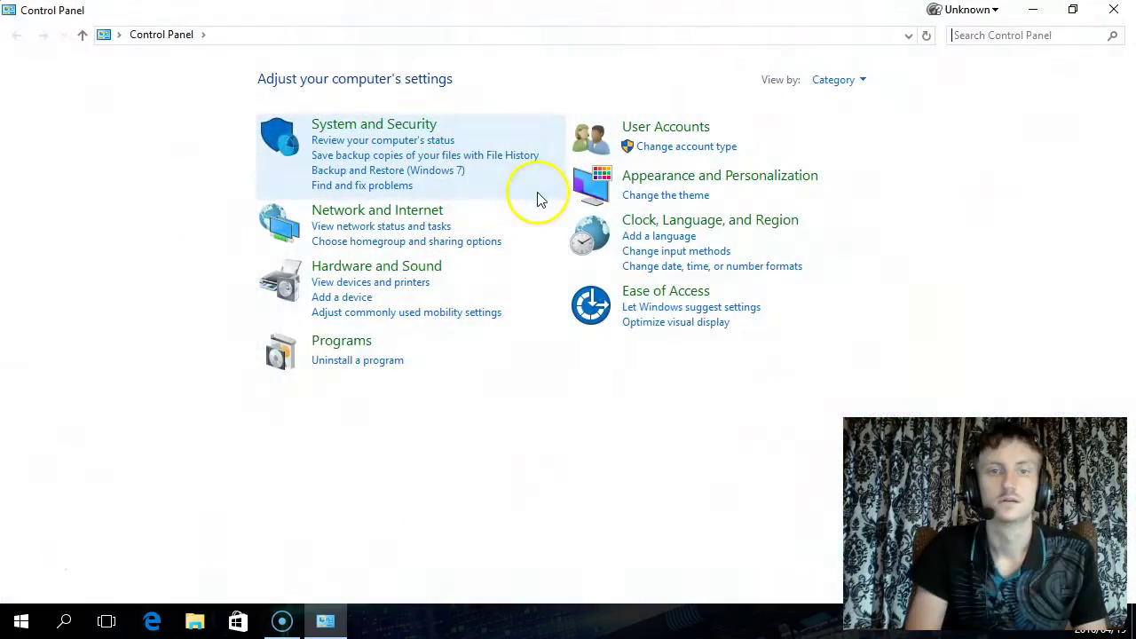
Under Programs, open the Windows features list and tick .NET Framework 3.5.
click(349, 349)
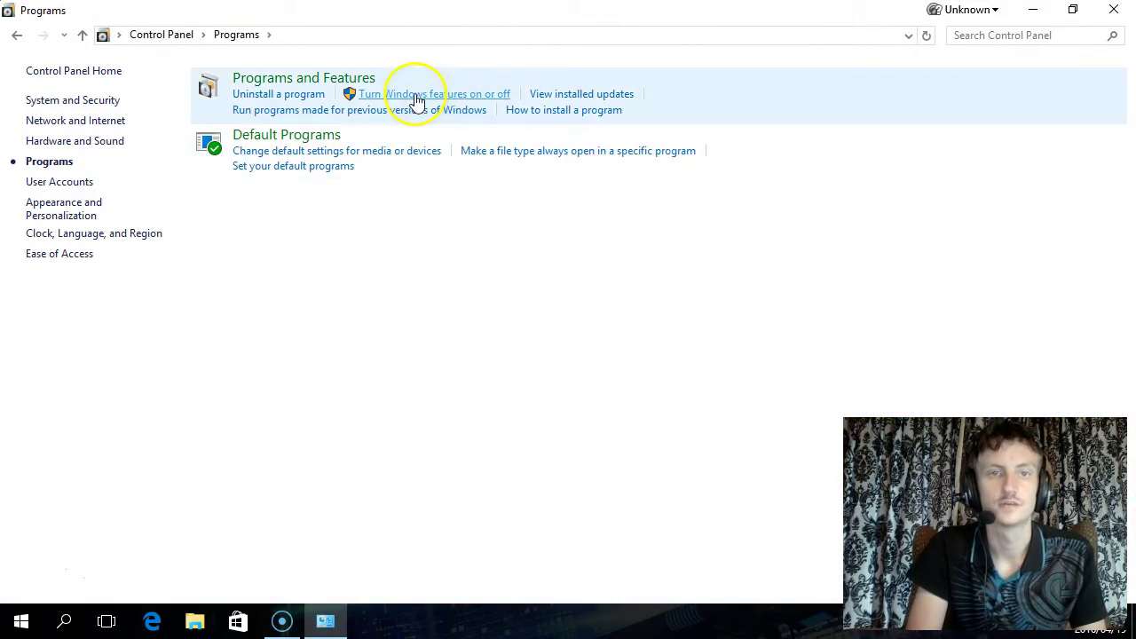
click(417, 96)
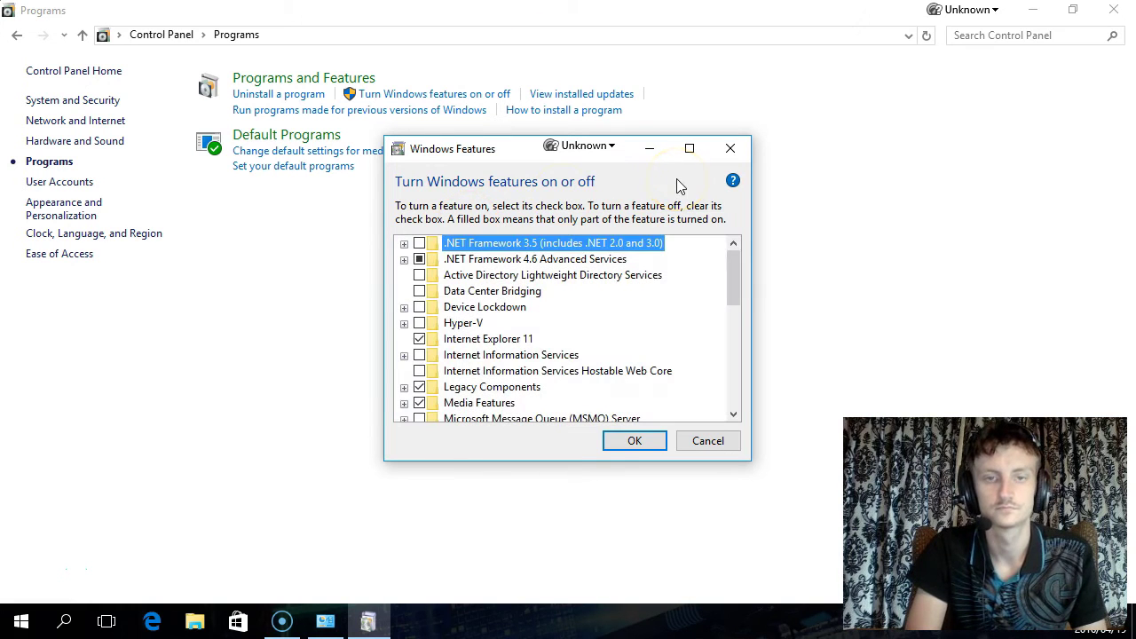
click(419, 243)
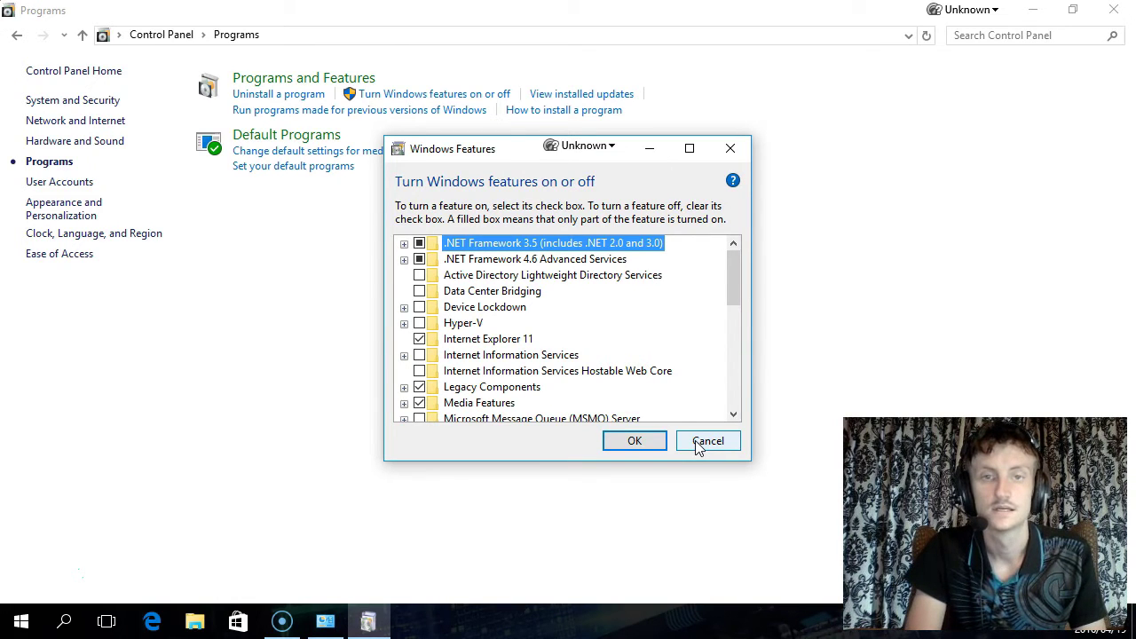
Cancel the Windows Features dialog without applying and close Control Panel.
click(708, 441)
key(alt+F4)
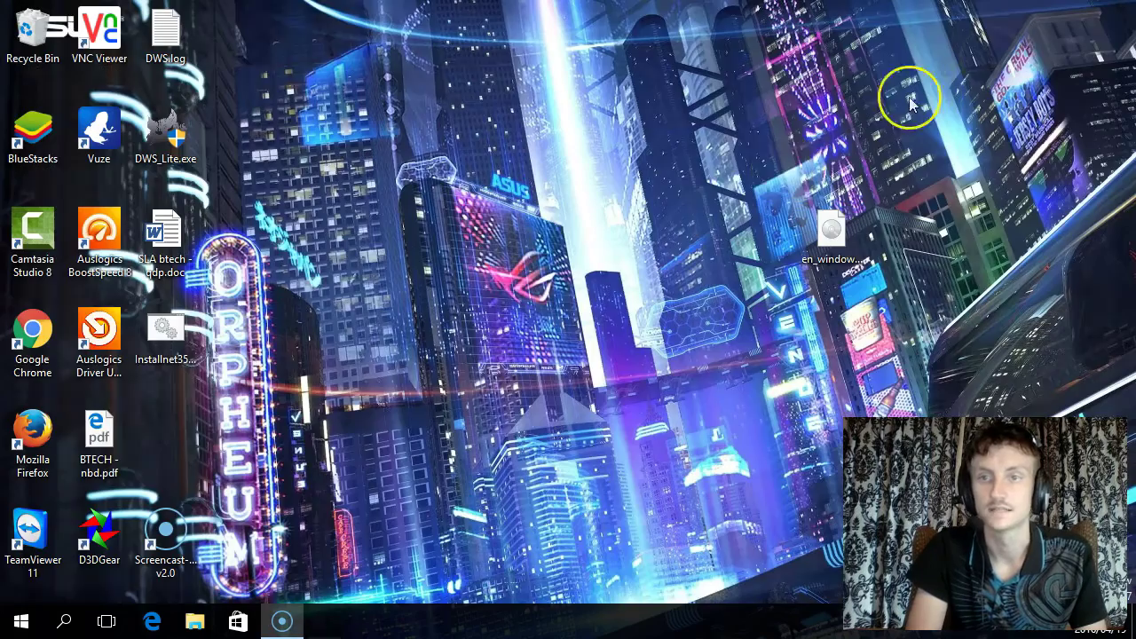
click(723, 152)
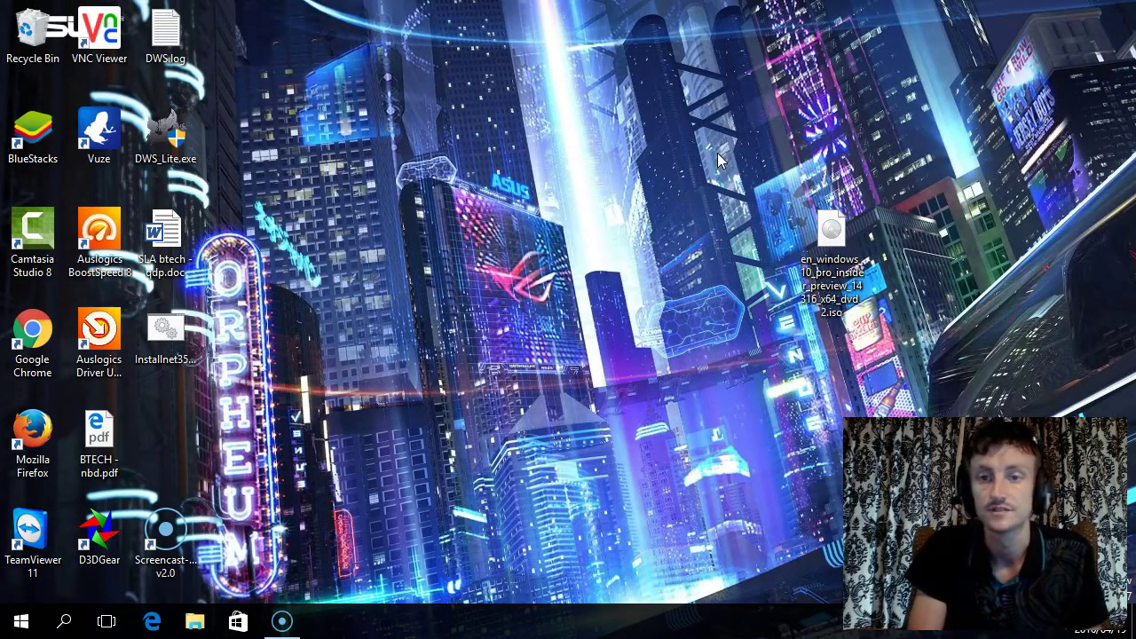
Mount the Windows 10 ISO as drive E: and locate install.esd in its sources folder.
double_click(835, 229)
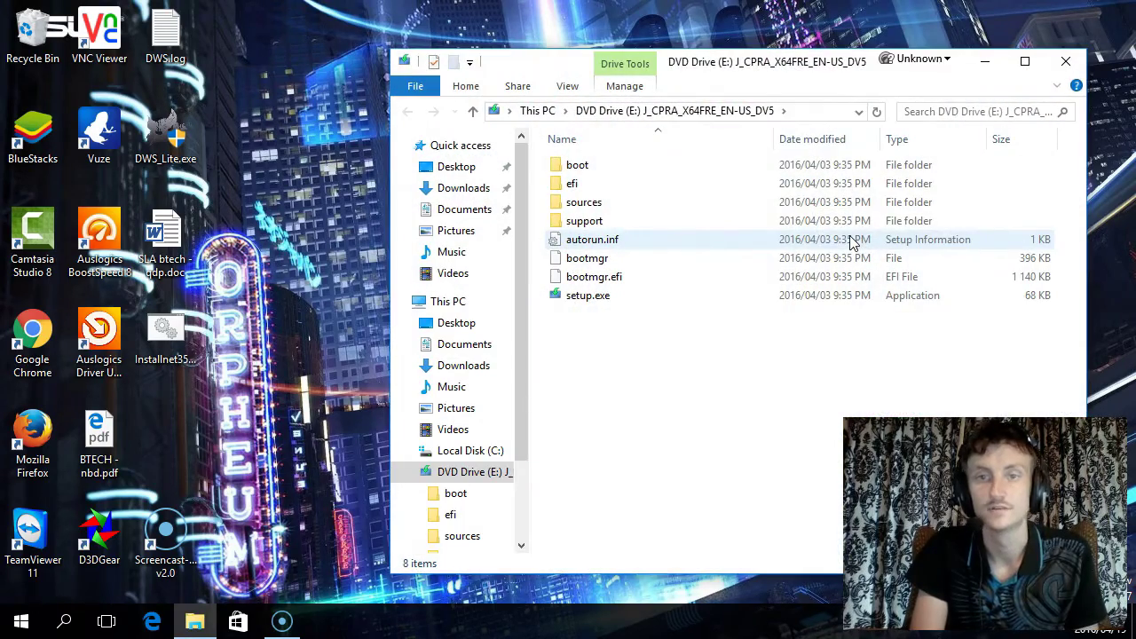
drag(773, 51, 601, 24)
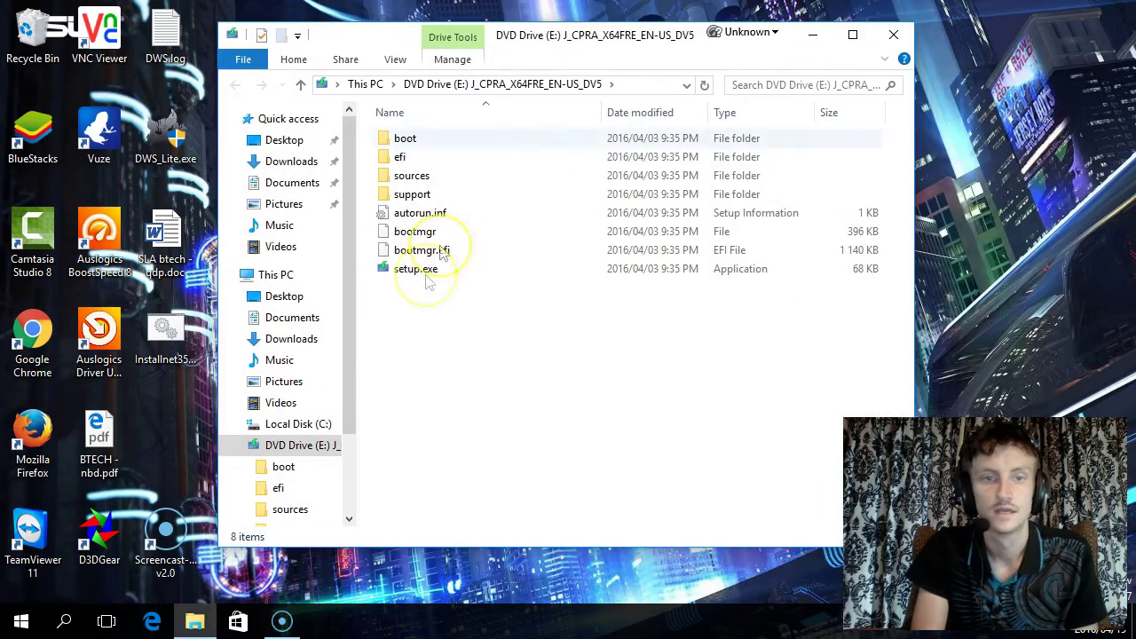
double_click(417, 180)
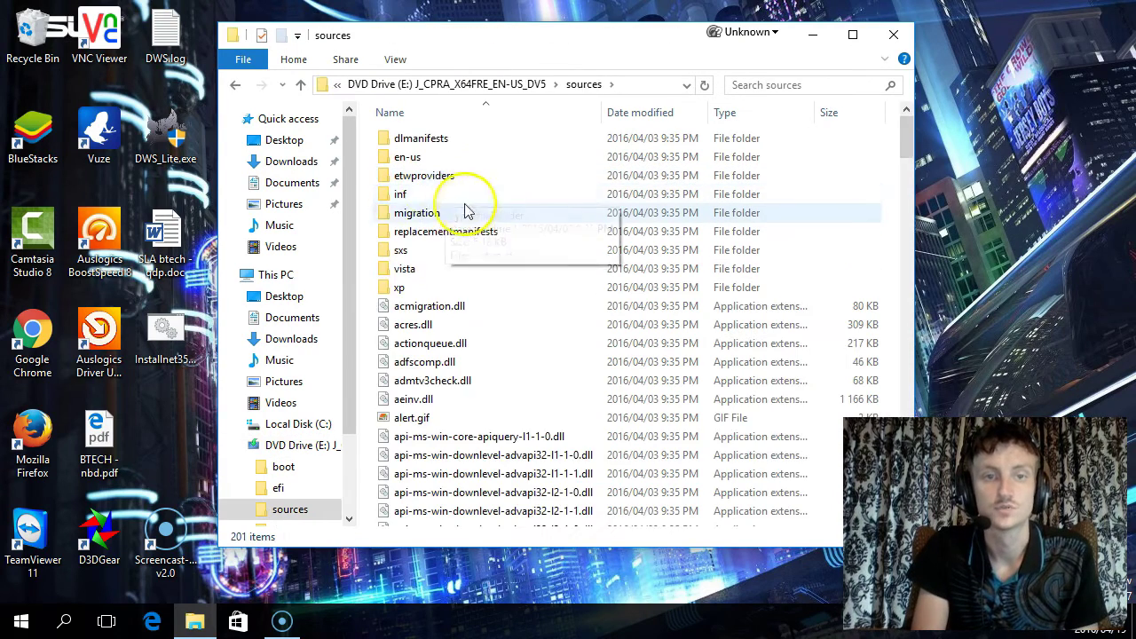
click(451, 199)
text(install)
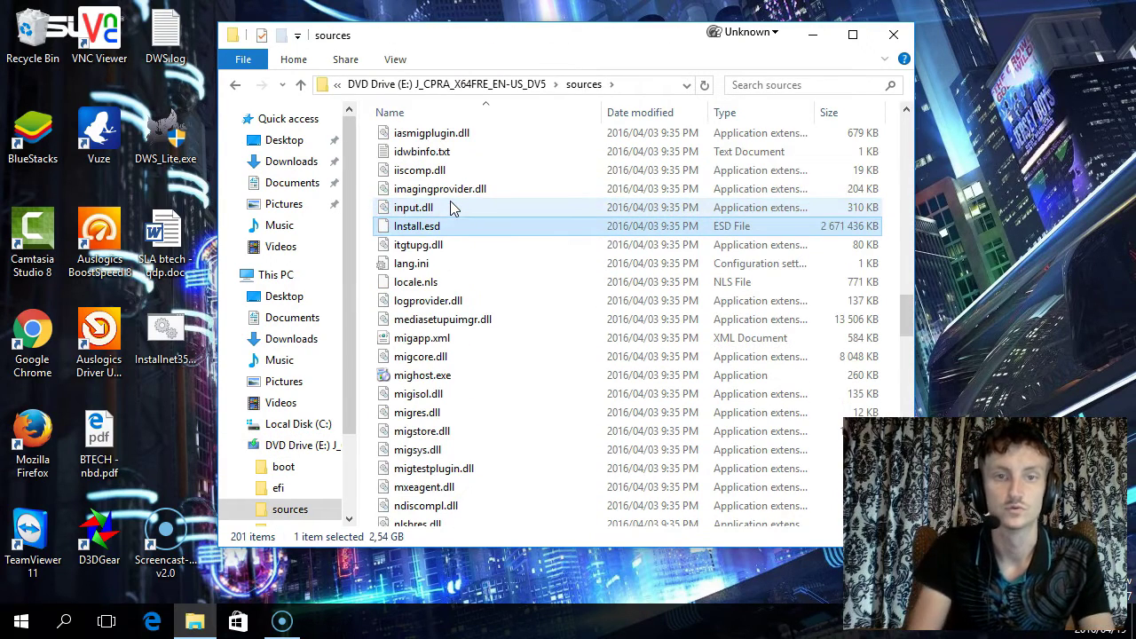
click(417, 228)
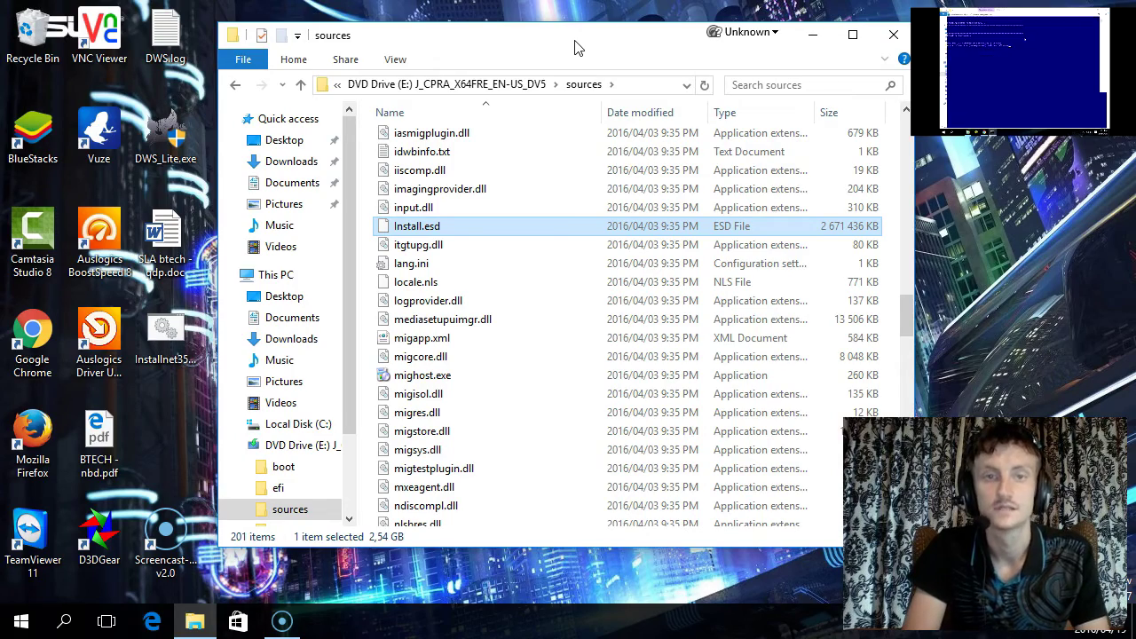
Open DVD Drive (H:), find install.wim (3 371 261 KB) in its sources folder, then close Explorer.
click(892, 37)
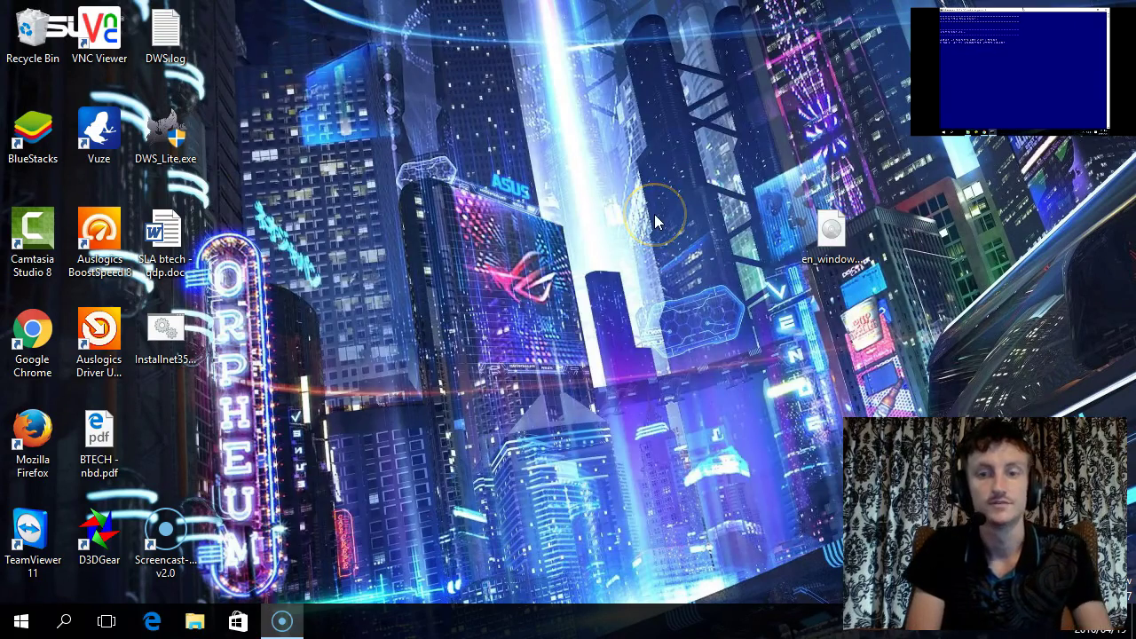
key(super+e)
click(279, 275)
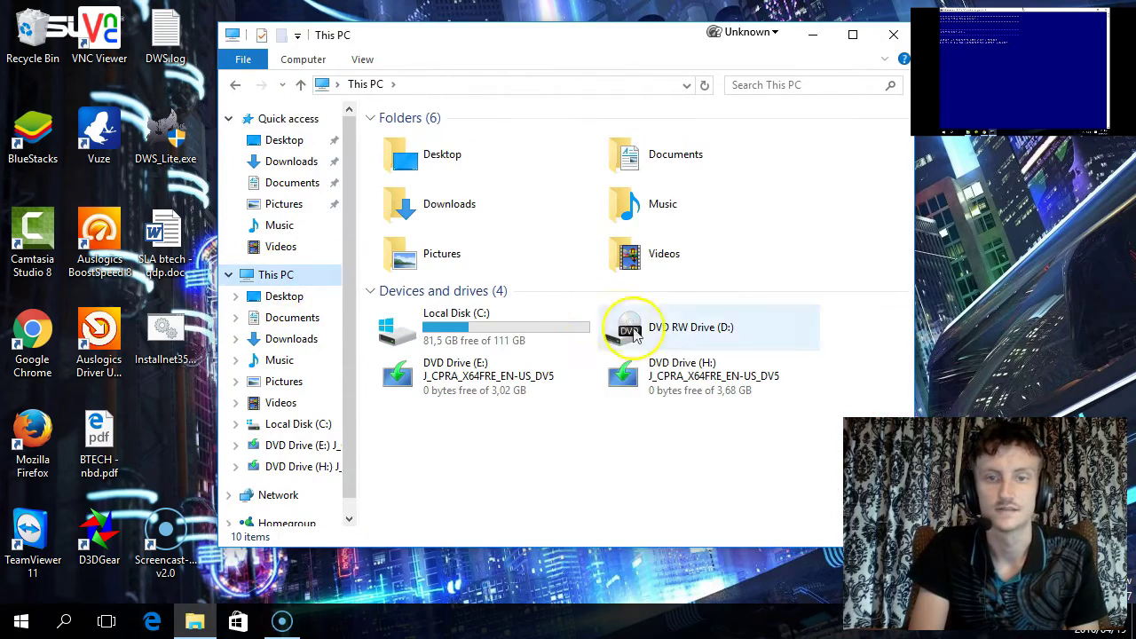
click(642, 375)
right_click(649, 371)
click(699, 123)
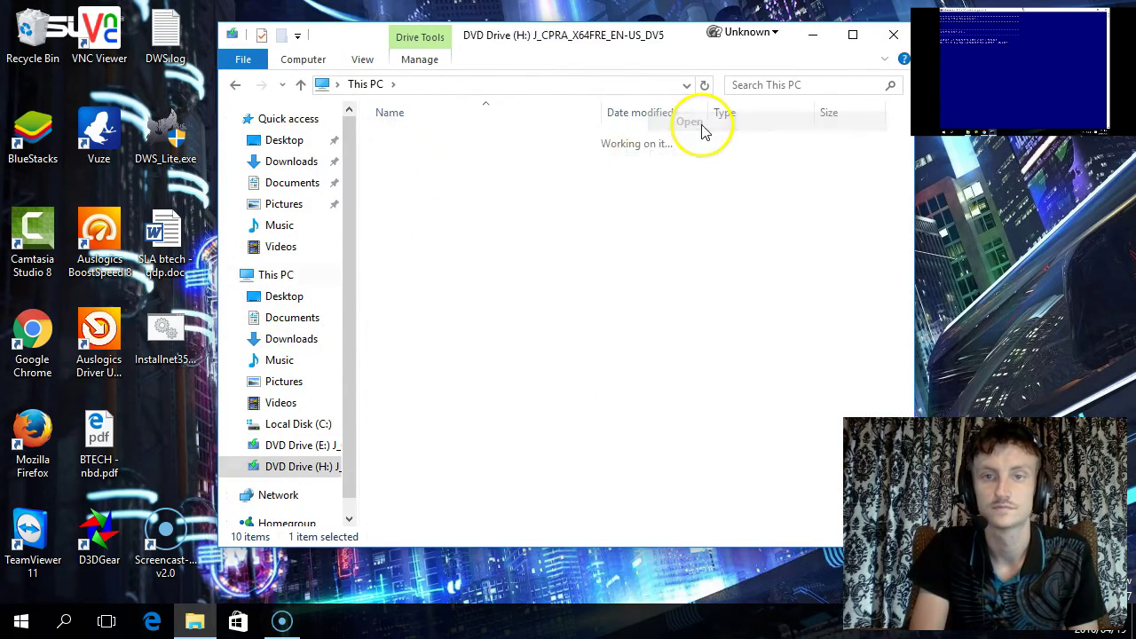
double_click(410, 177)
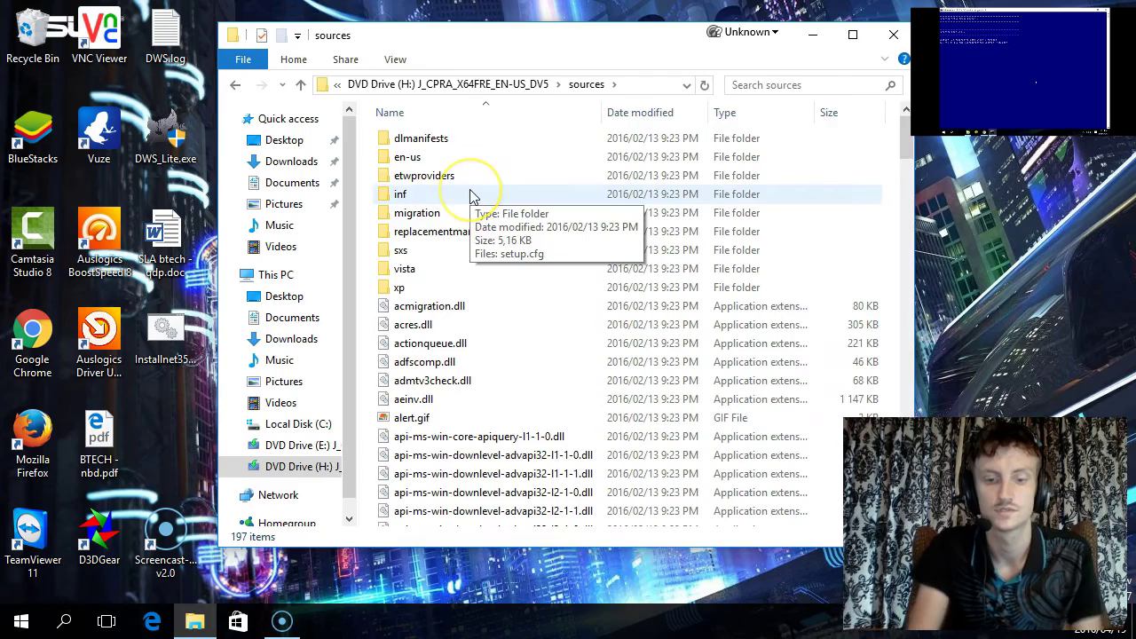
text(install)
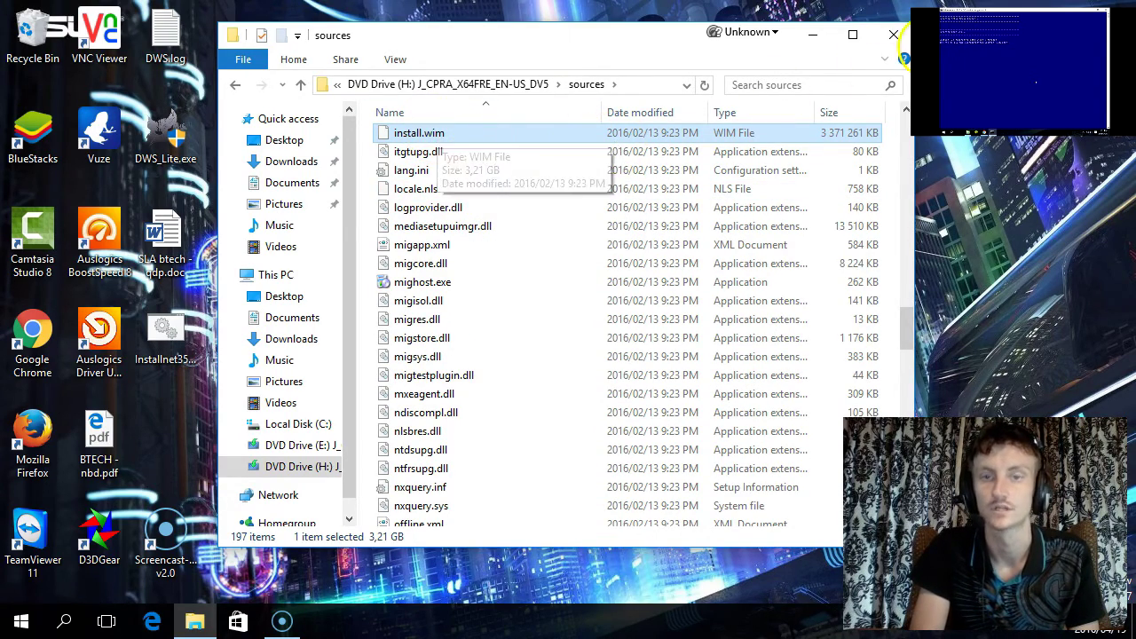
click(895, 35)
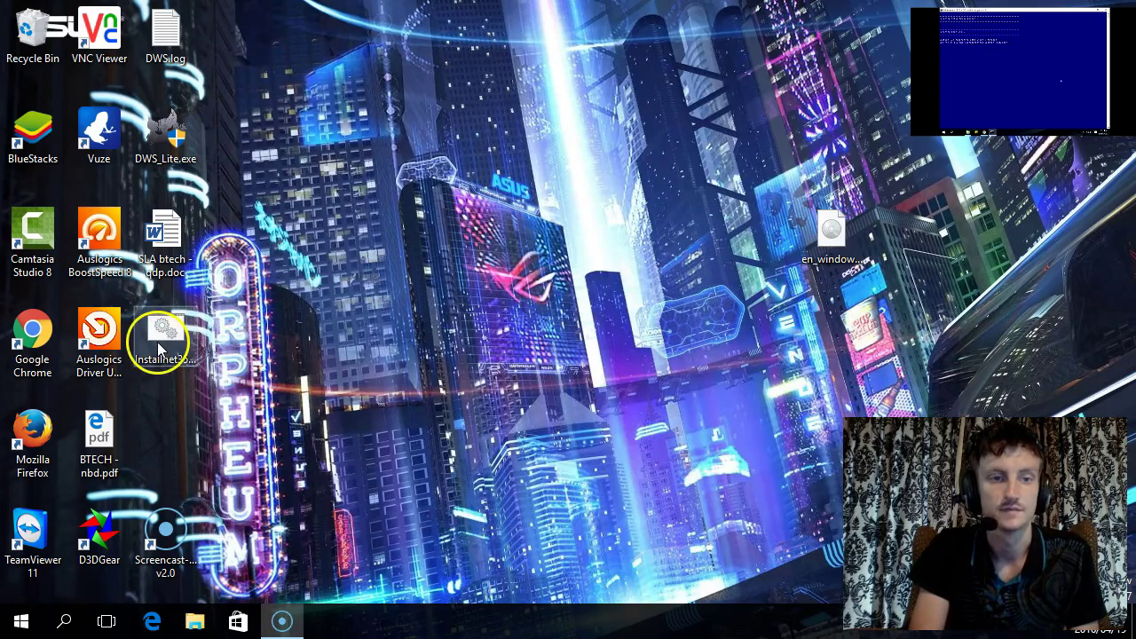
Run the Installnet35 offline installer until .NET Framework 3.5 is enabled, then exit the console.
double_click(162, 341)
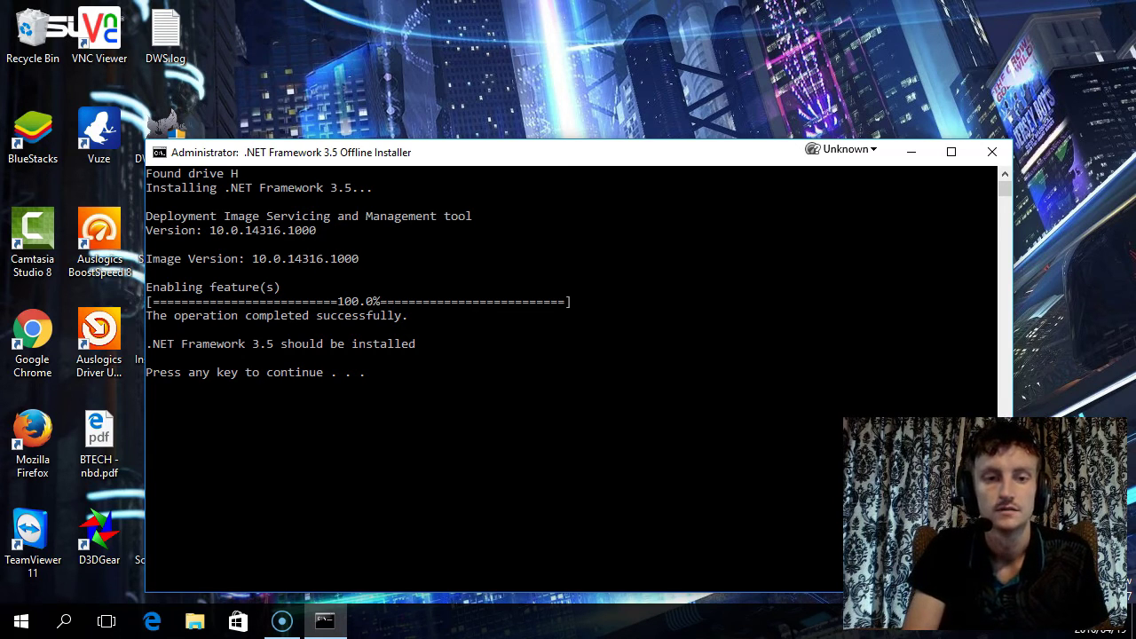
key(Return)
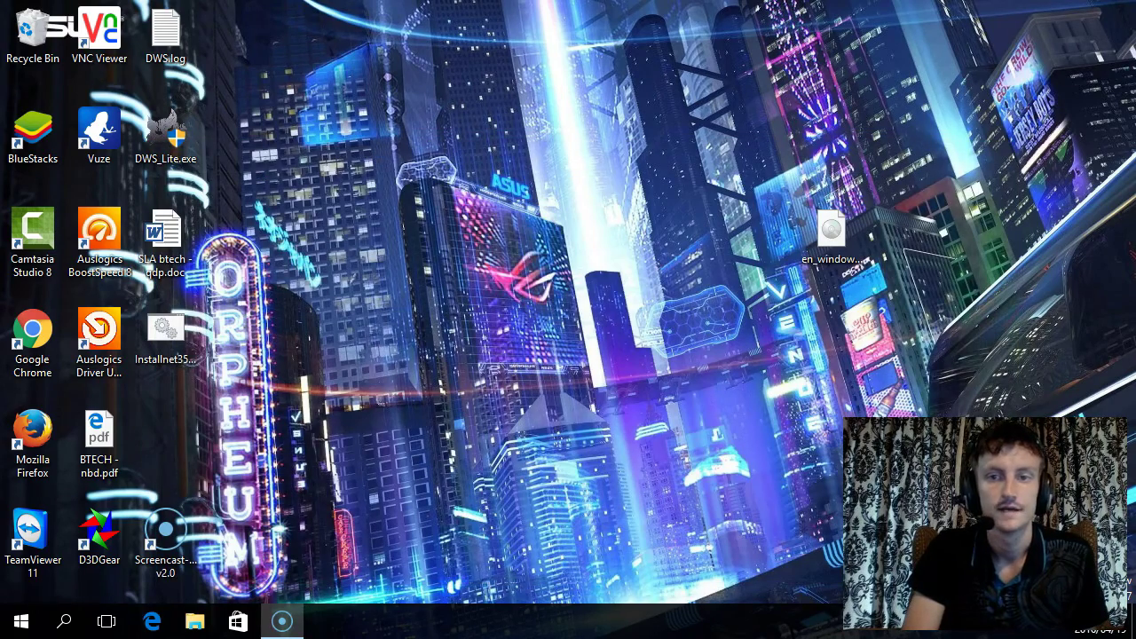